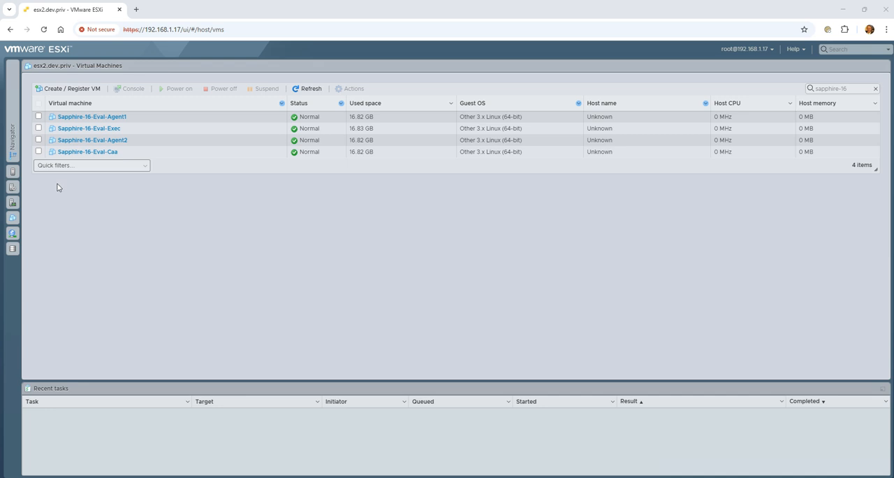
- Open the Sapphire-16-Eval-Exec virtual machine, power it on and bring up its console
click(96, 131)
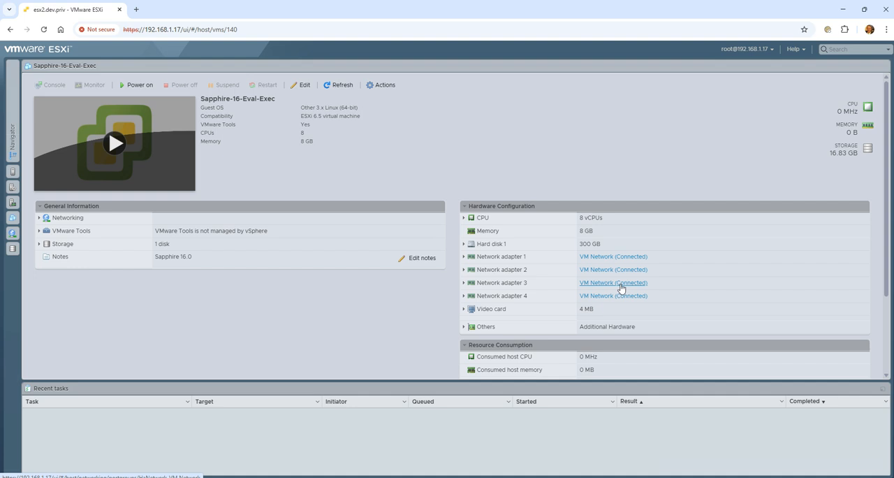
click(338, 323)
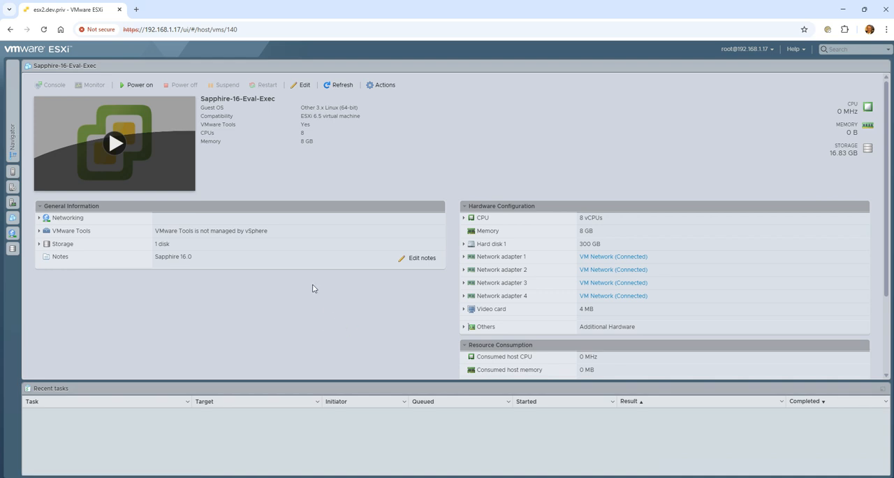
click(116, 144)
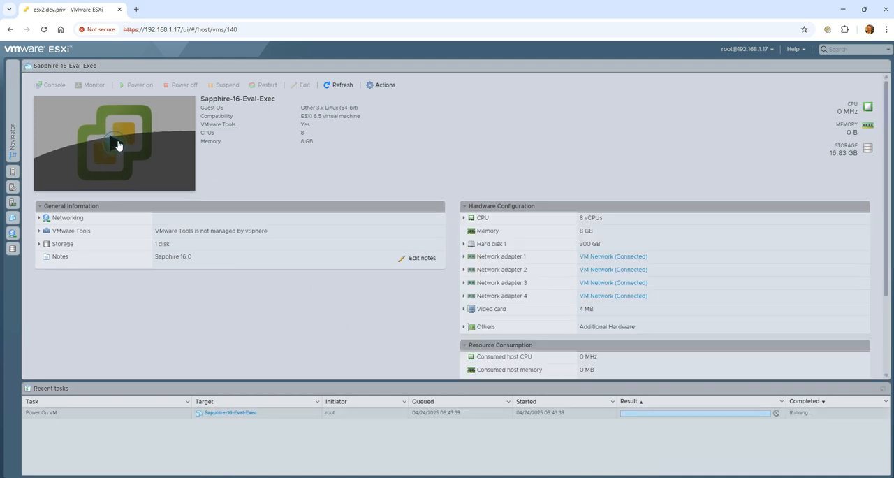
click(120, 144)
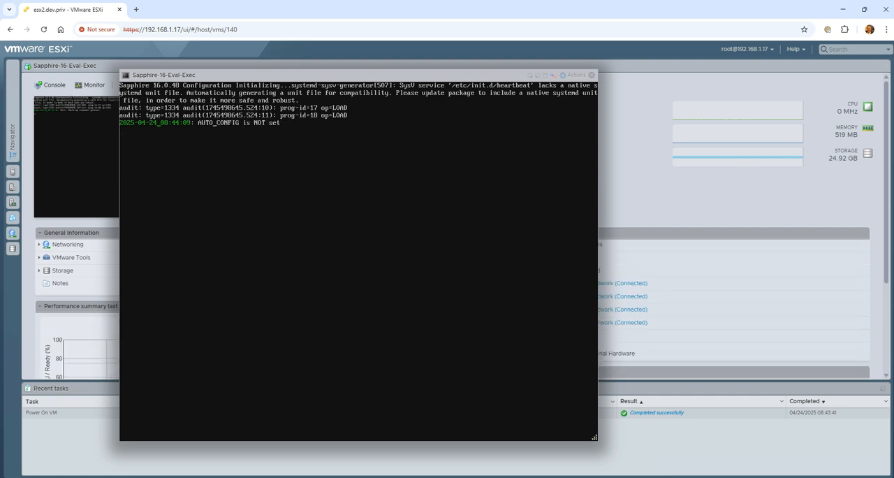
click(358, 143)
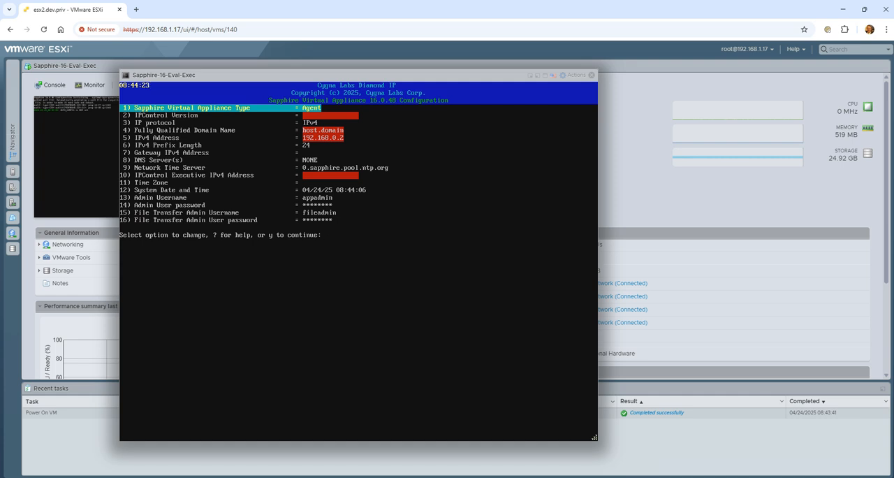
- Set the Sapphire virtual appliance type to Executive, the IPControl Executive Appliance
text(1)
key(Return)
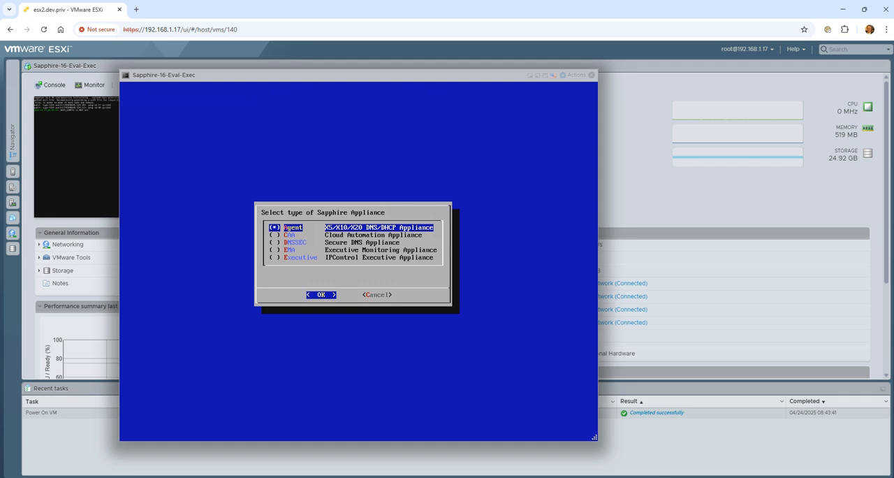
key(Down)
key(Down)
key(Down)
key(Down)
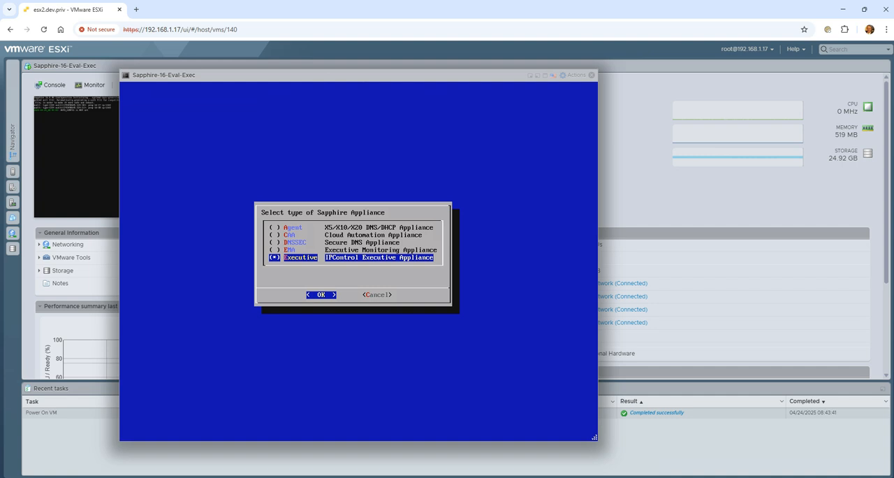
key(Return)
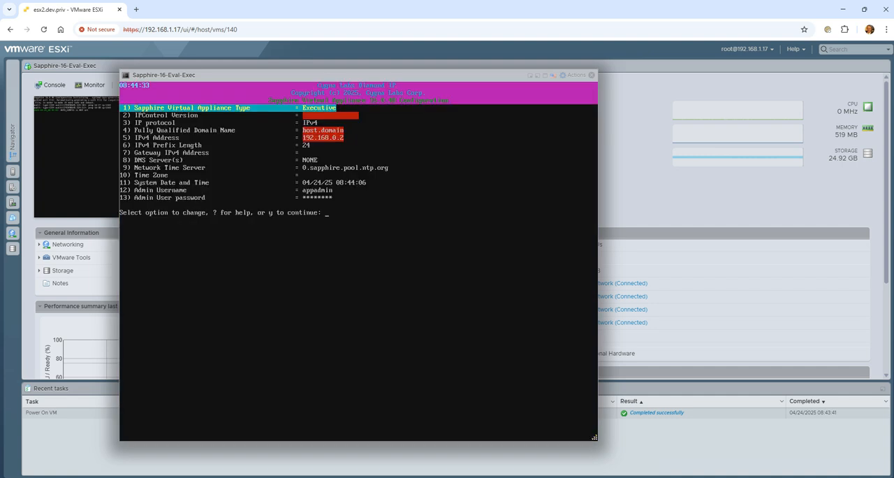
- Choose 16.0.32 as the IPControl version for the Executive
key(Down)
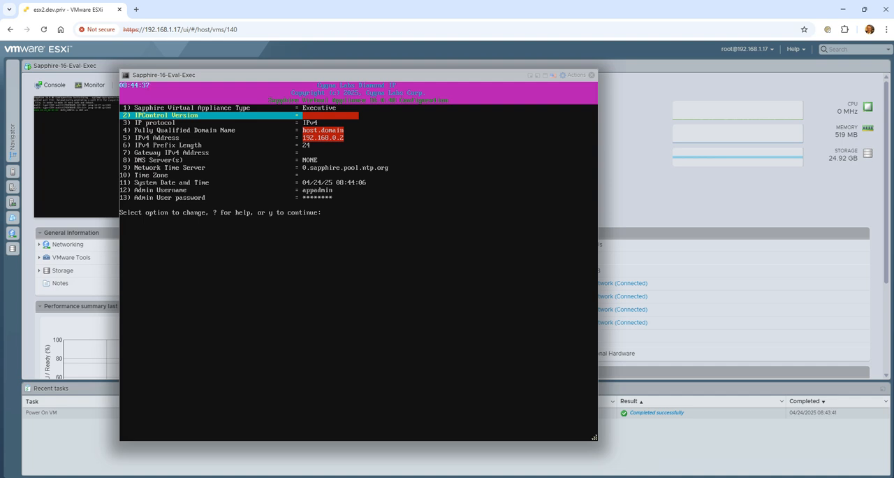
key(Return)
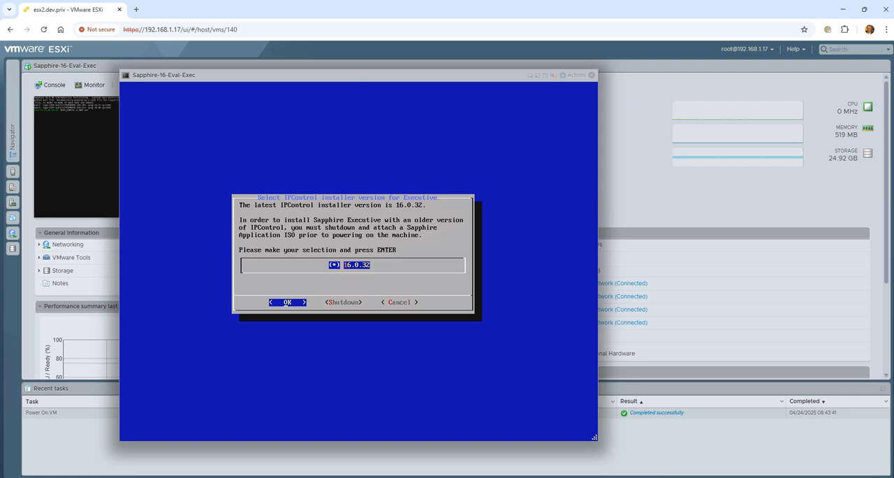
key(Return)
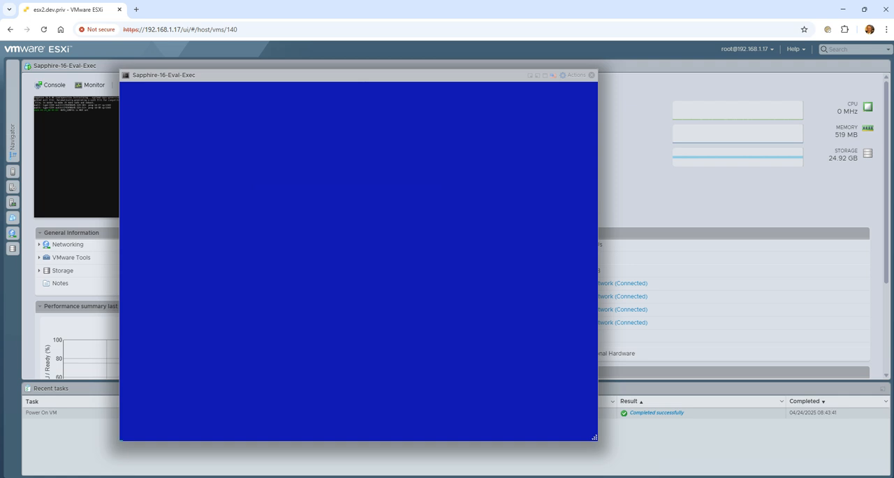
- Set the appliance's fully qualified domain name to sapphire-16-eval-exec.eval-dom.com
key(Down)
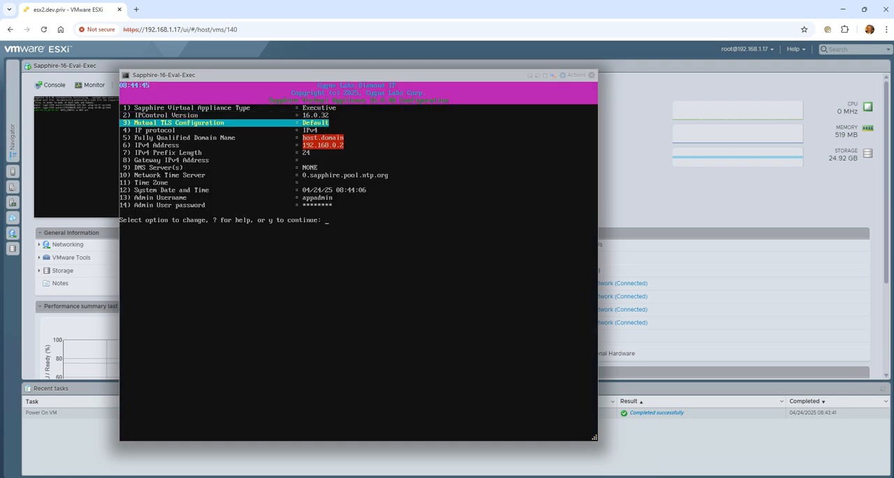
key(Down)
key(Down)
key(Return)
text(sa)
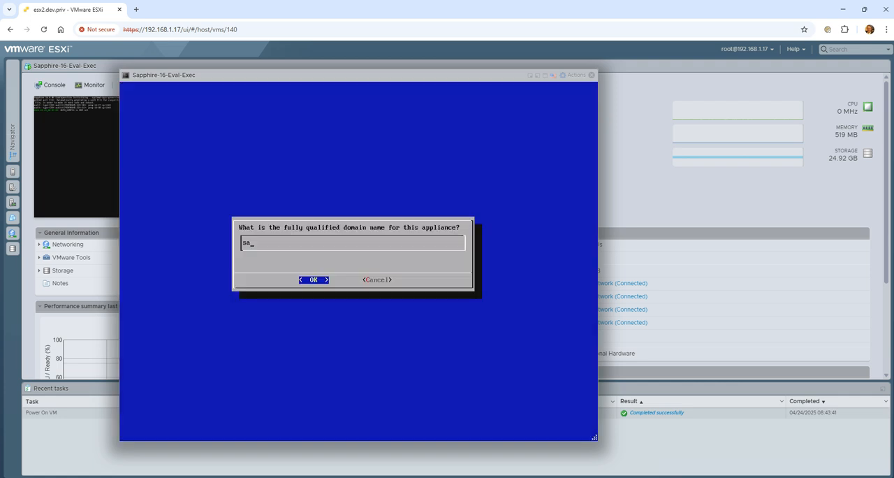
text(pphire-16-exec)
key(BackSpace)
key(BackSpace)
key(BackSpace)
key(BackSpace)
key(BackSpace)
text(-eval-exec.eval-dom.com)
key(Return)
- Set the appliance's IPv4 address to 10.10.0.2
text(6)
key(Return)
text(10)
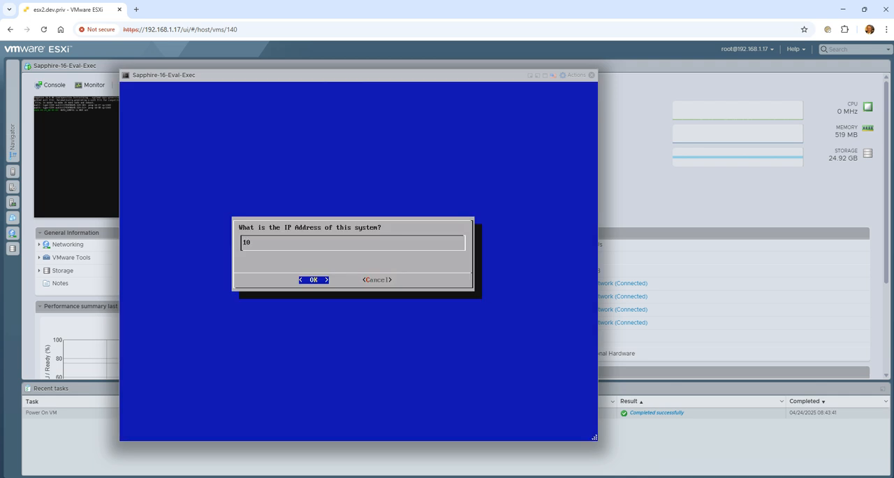
text(.10.0.2)
key(Return)
- Enter 24 as the IPv4 prefix length
text(7)
key(Return)
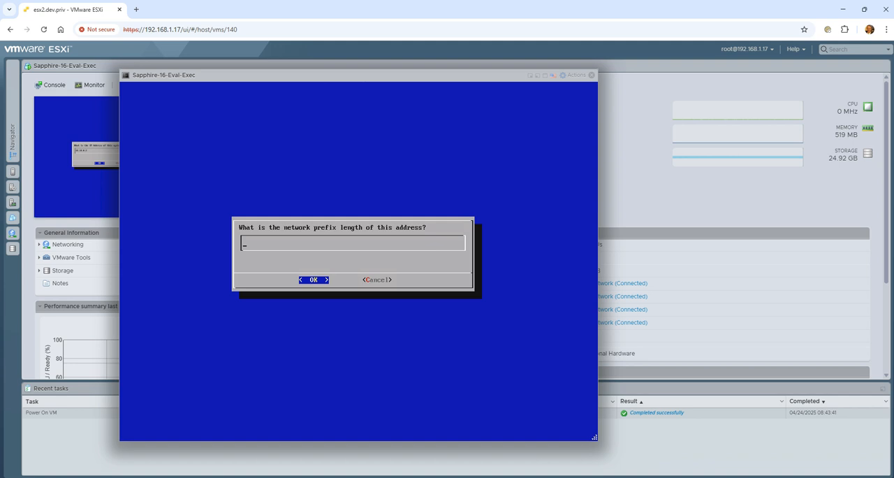
key(Return)
key(Return)
text(24)
- Set the gateway IPv4 address to 10.10.0.1
key(Return)
text(8)
key(Return)
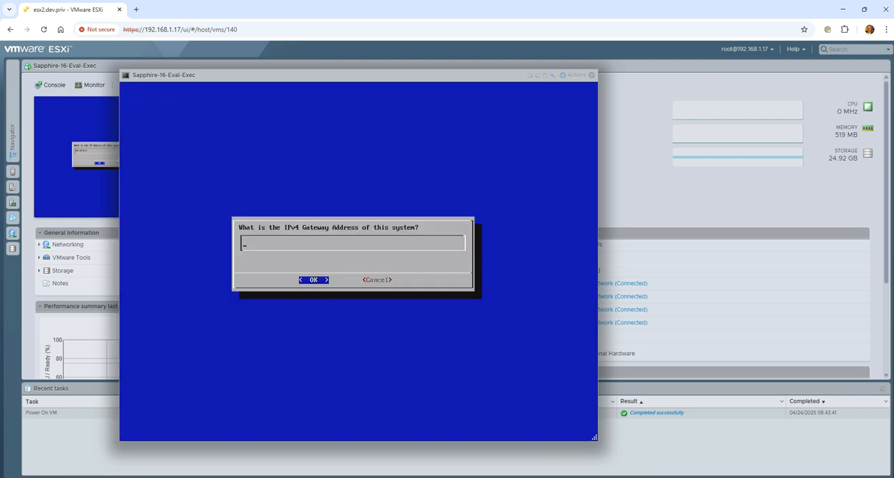
text(10.10.0.1)
key(Return)
- Set the appliance's DNS server to 192.168.1.41
key(Down)
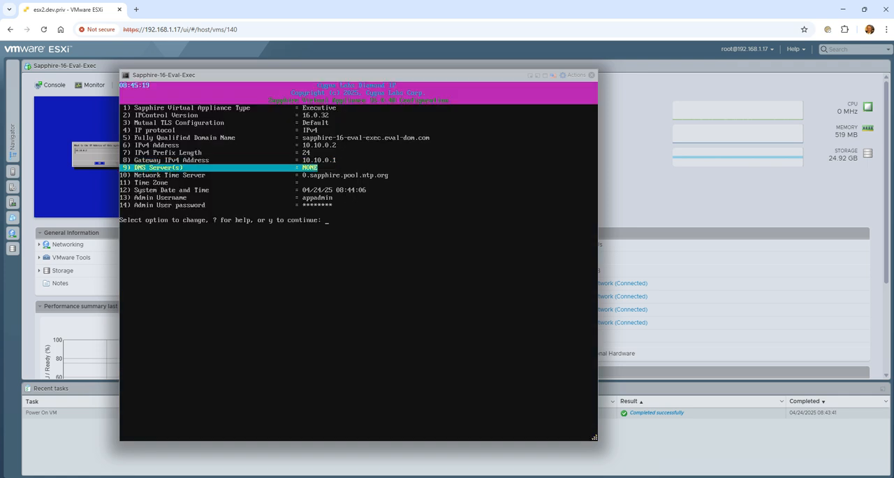
key(Return)
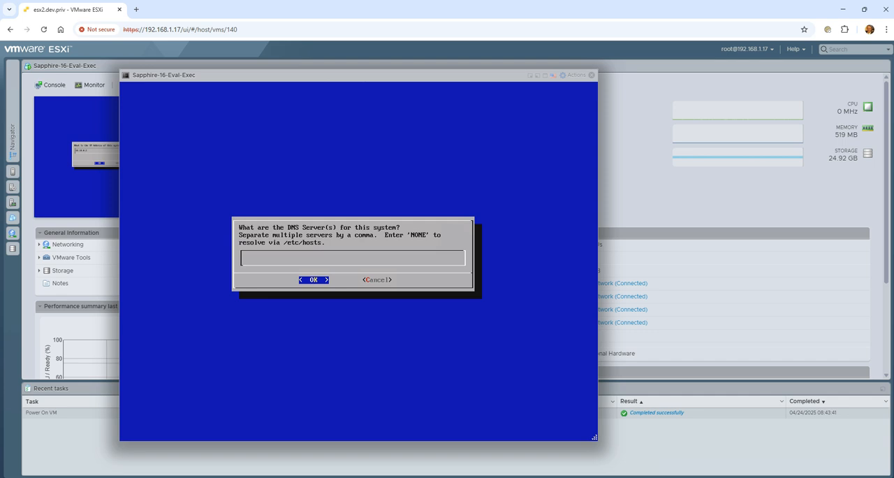
text(192.168.1.41)
key(Return)
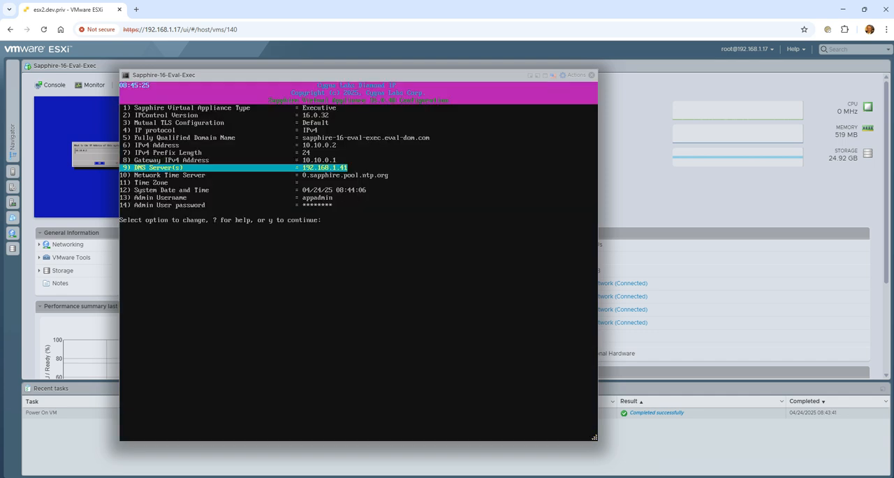
- Set the network time server to 10.1.1.1
key(Down)
key(Return)
text(10.1.1.1)
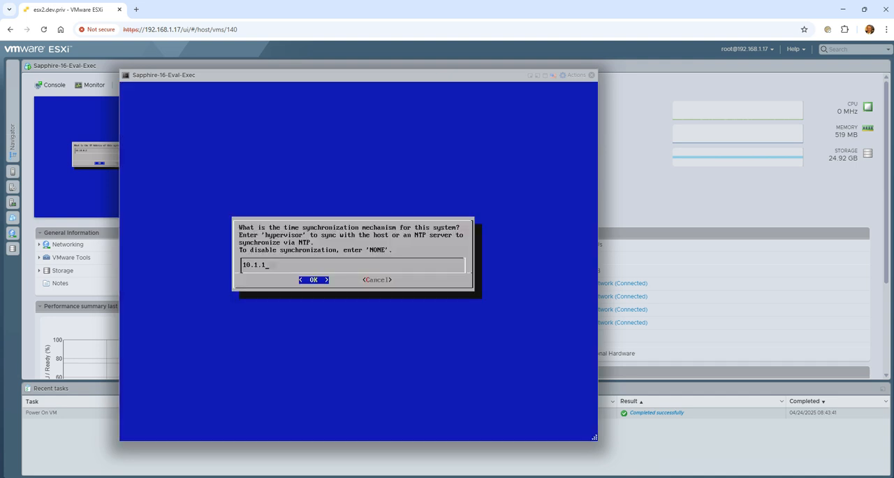
key(Return)
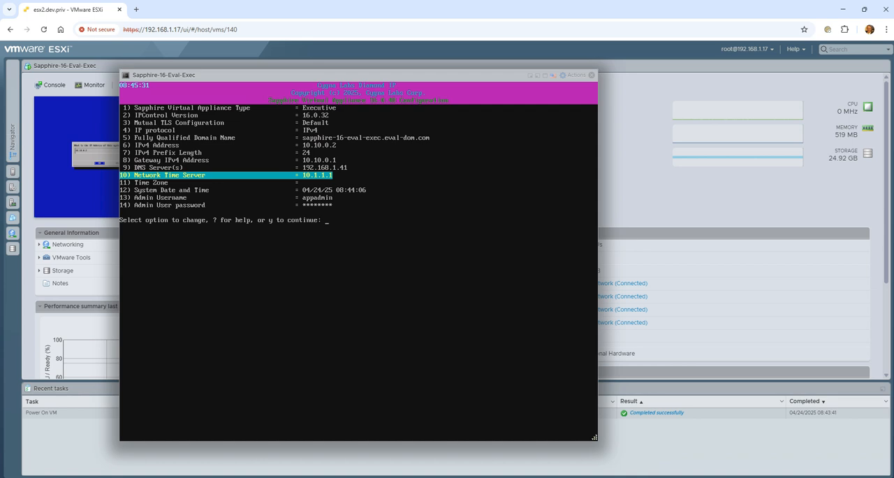
- Set the time zone to America/New_York by choosing Americas, United States and Eastern (most areas), and accept the selection
key(Down)
key(Return)
text(2)
key(Return)
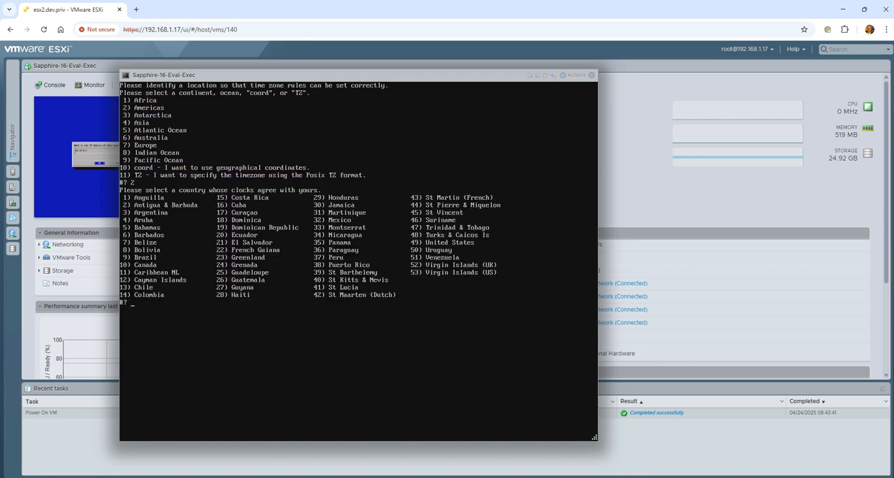
text(4)
key(BackSpace)
text(49)
key(Return)
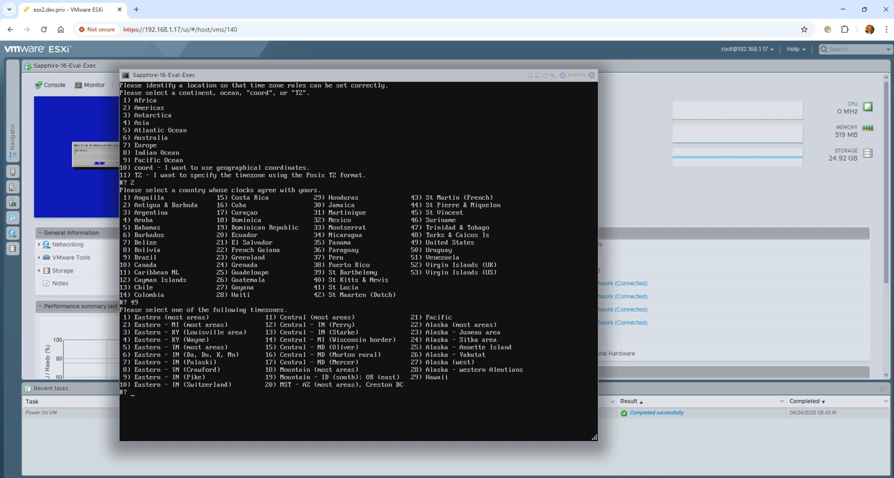
text(1)
key(Return)
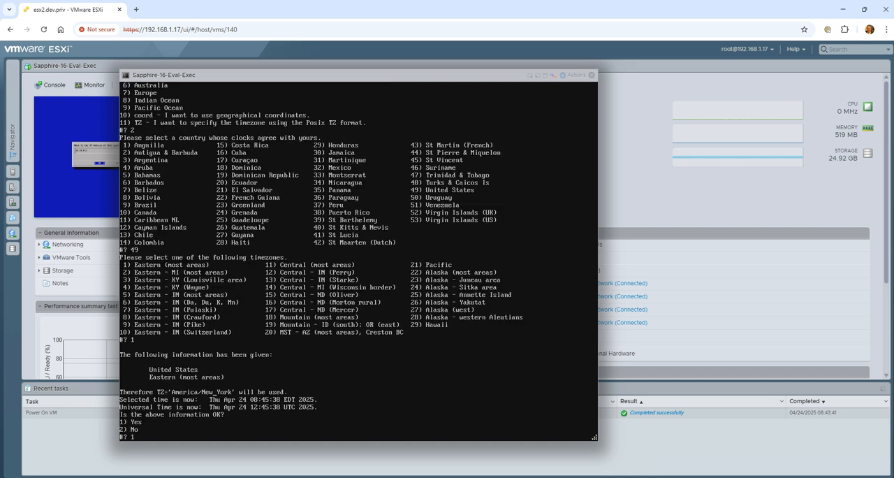
text(1)
key(Return)
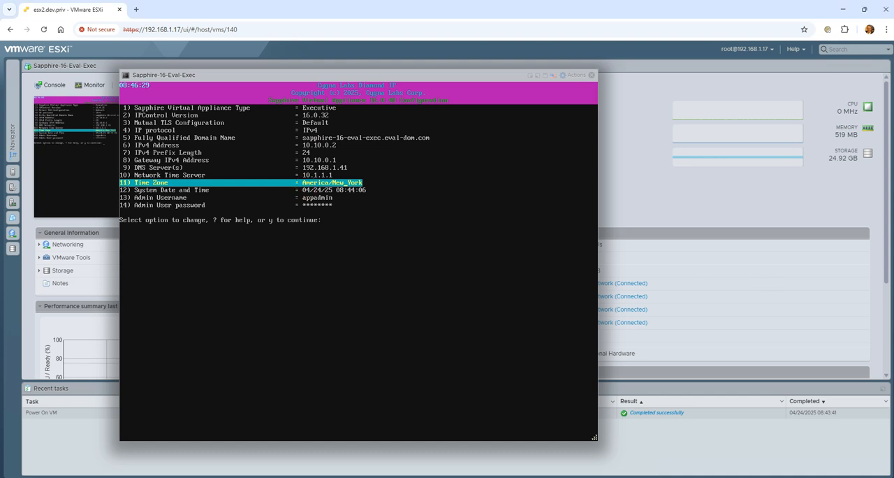
- Keep the date, time and admin user settings and accept the appliance configuration to start the installation
key(Down)
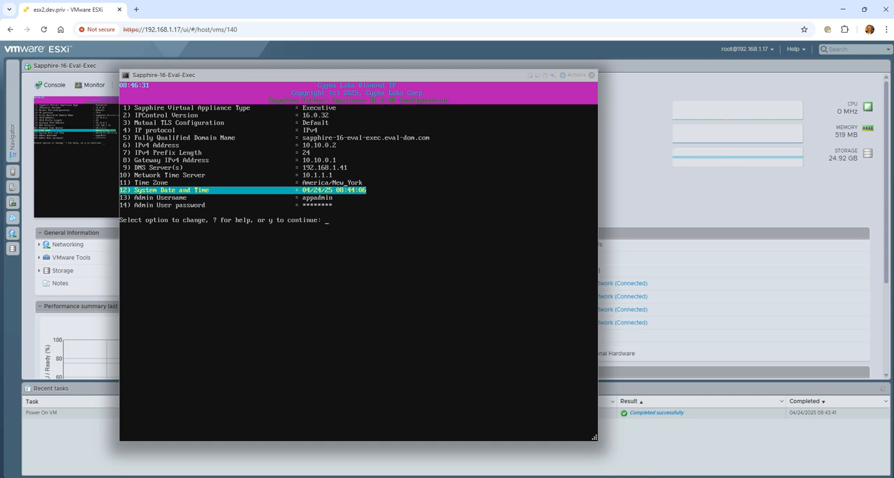
key(Down)
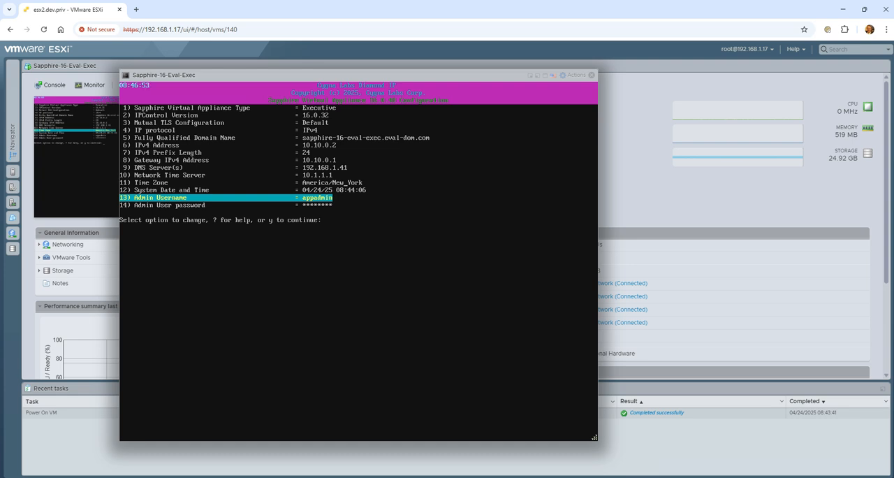
text(y)
key(Return)
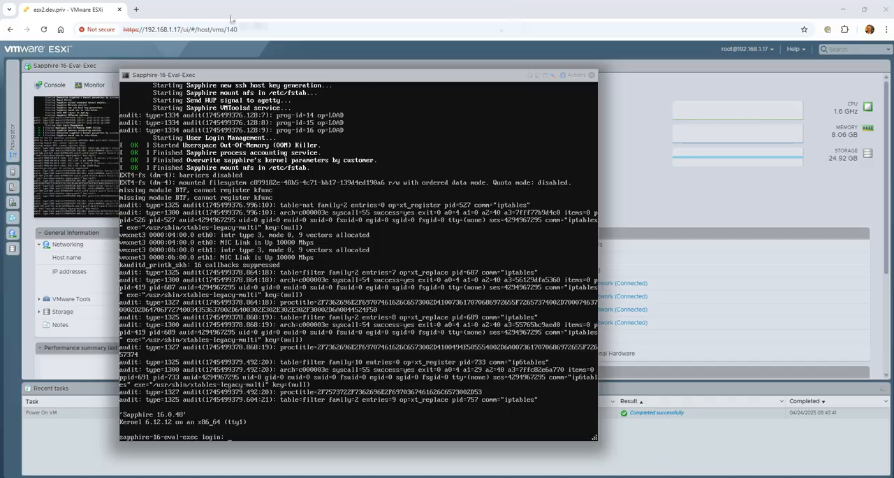
click(136, 9)
text(https://)
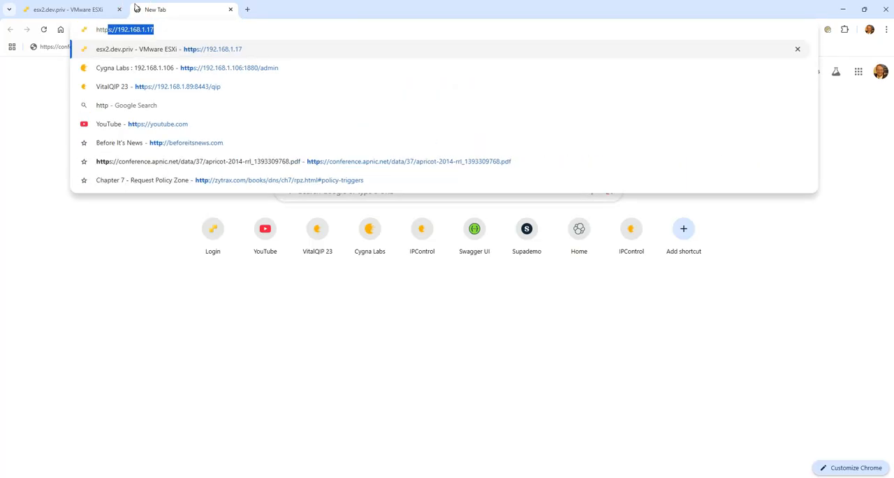
text(19)
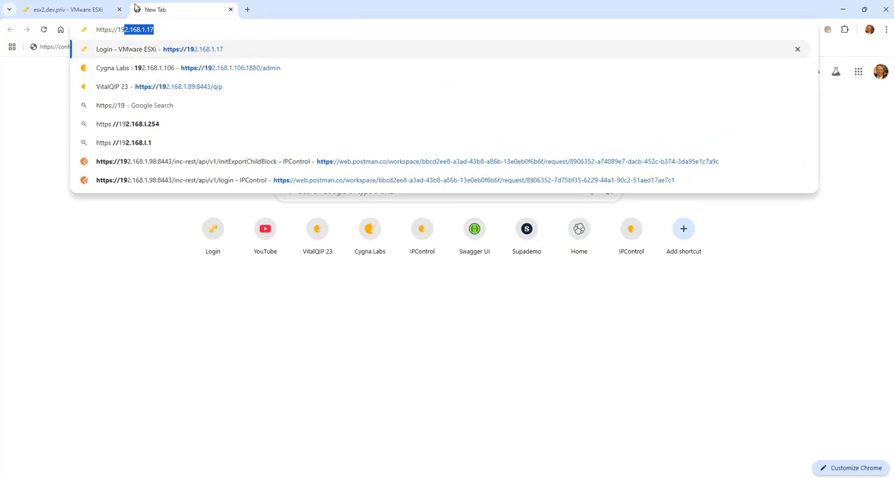
text(2.168.1.)
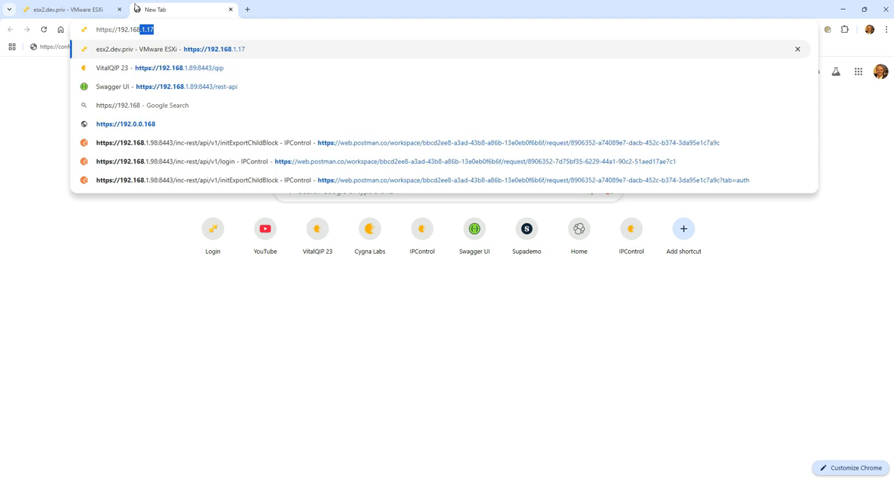
key(BackSpace)
key(BackSpace)
key(BackSpace)
key(BackSpace)
key(BackSpace)
key(BackSpace)
key(BackSpace)
key(BackSpace)
key(BackSpace)
key(BackSpace)
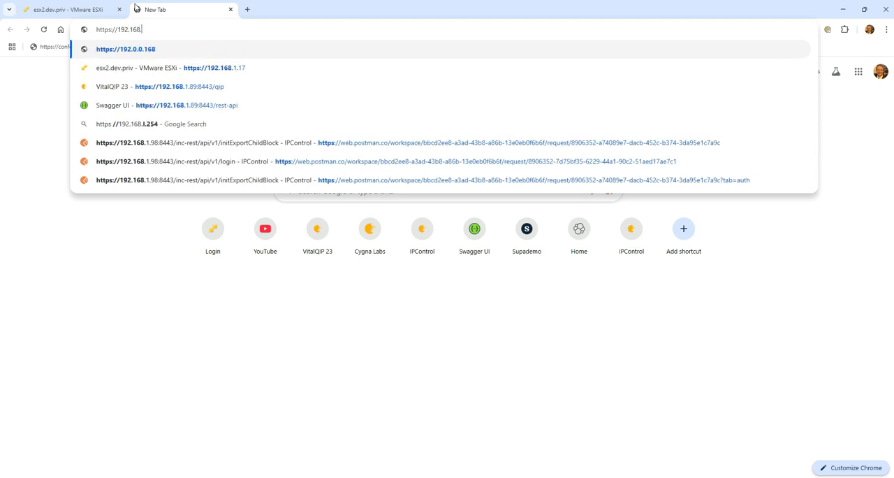
text(0.)
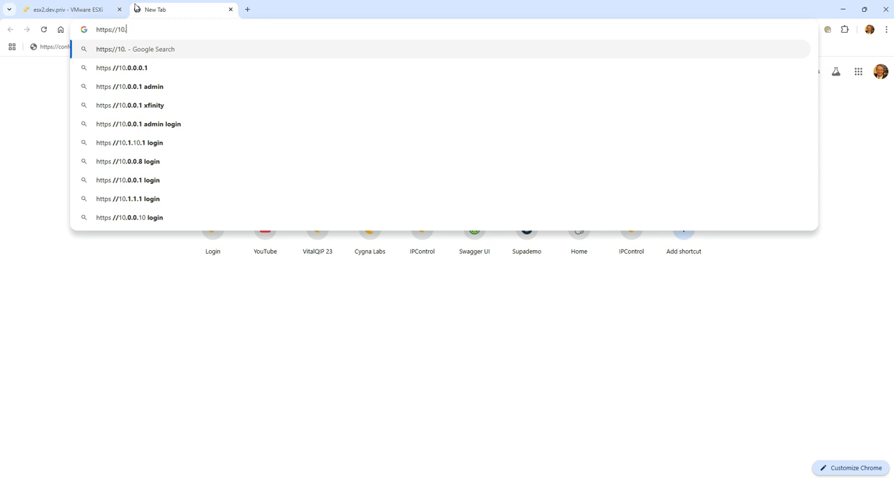
text(10.0.2:8443)
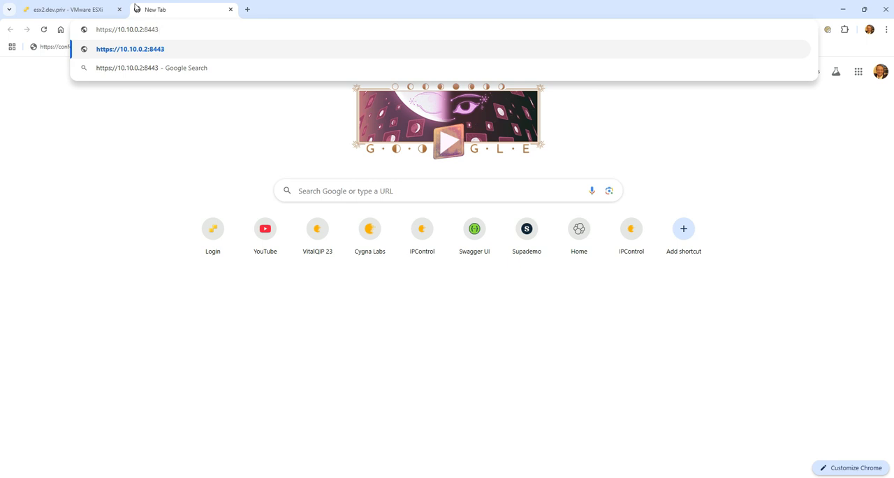
key(Return)
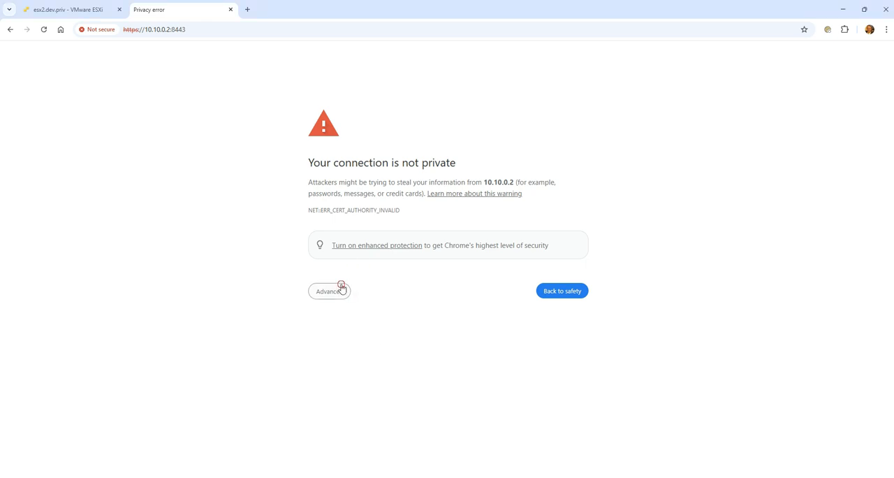
- Proceed past the certificate warning to 10.10.0.2 and log in to IPControl as incadmin with the account password
click(341, 291)
click(363, 363)
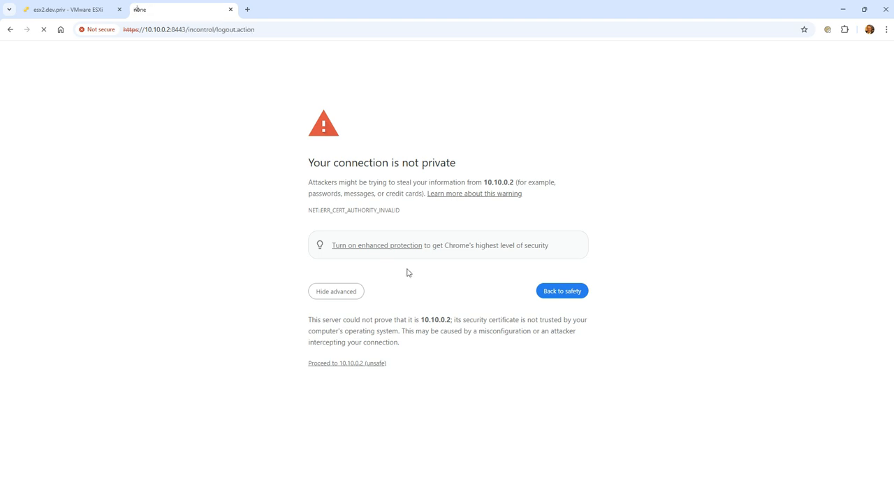
click(300, 254)
text(incadmin)
key(Tab)
text(********)
key(Return)
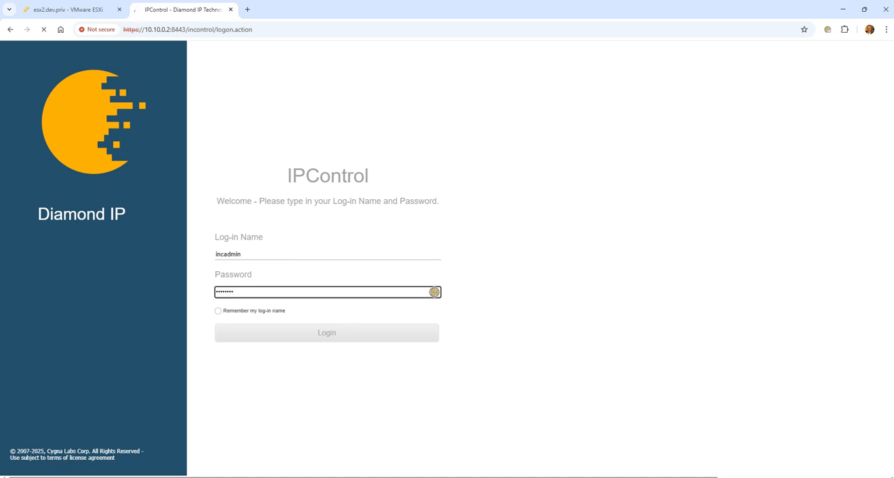
- Submit the license key and log in to IPControl again as incadmin with the account password
click(138, 78)
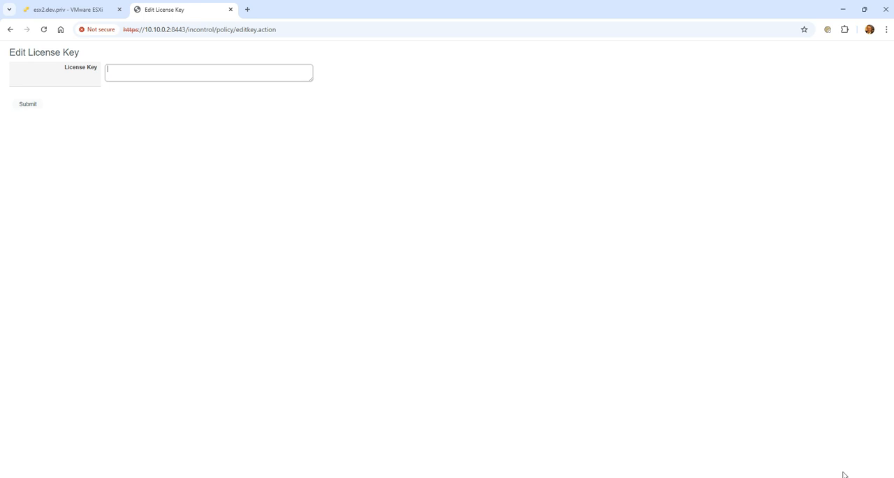
click(263, 250)
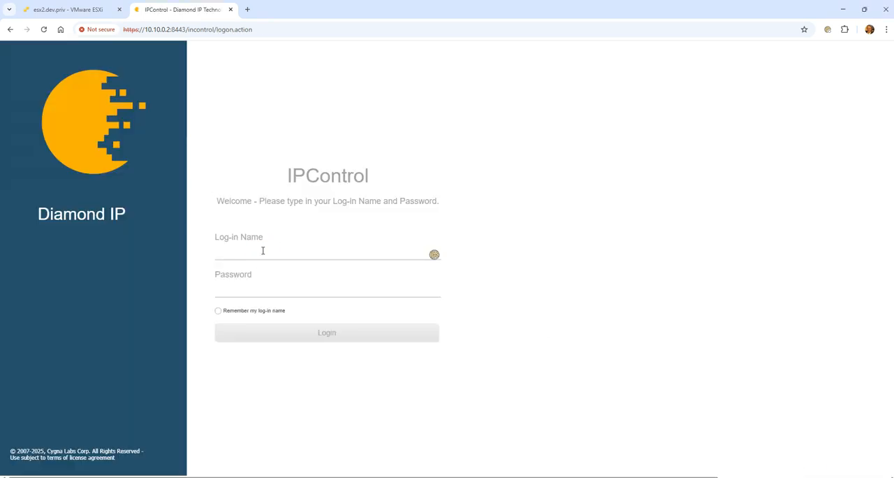
click(262, 250)
text(incadmin)
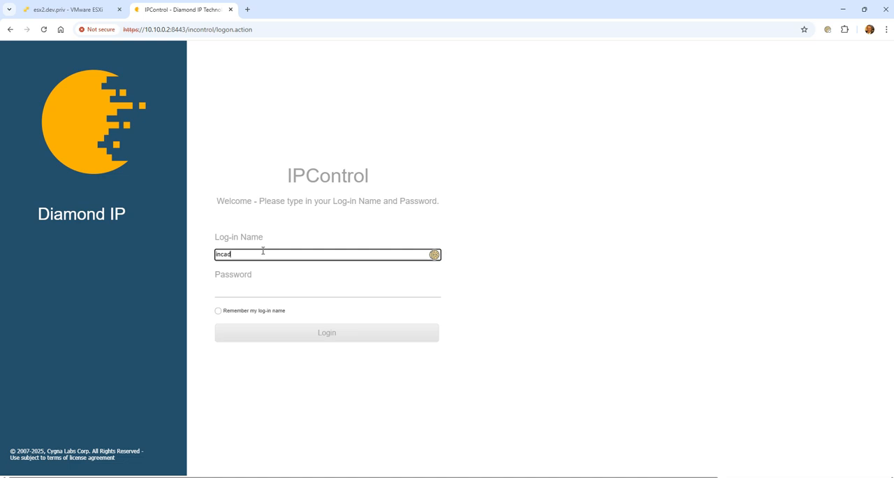
key(Tab)
text(••••••••)
key(Return)
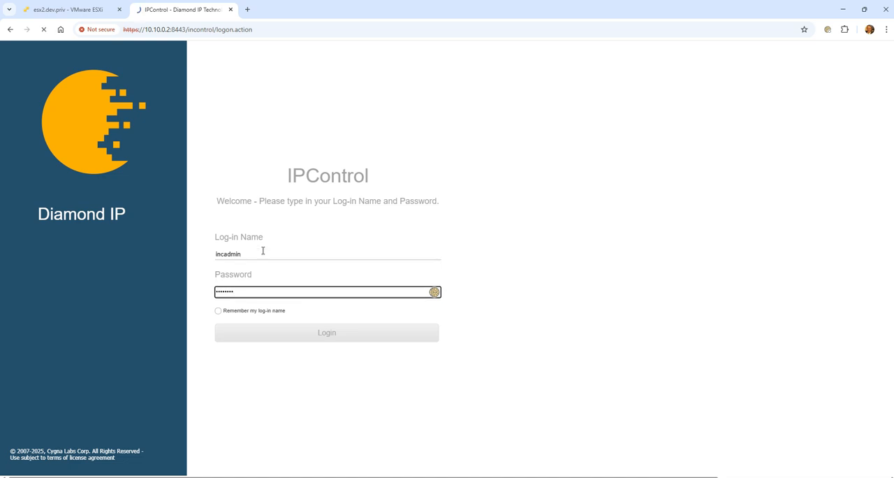